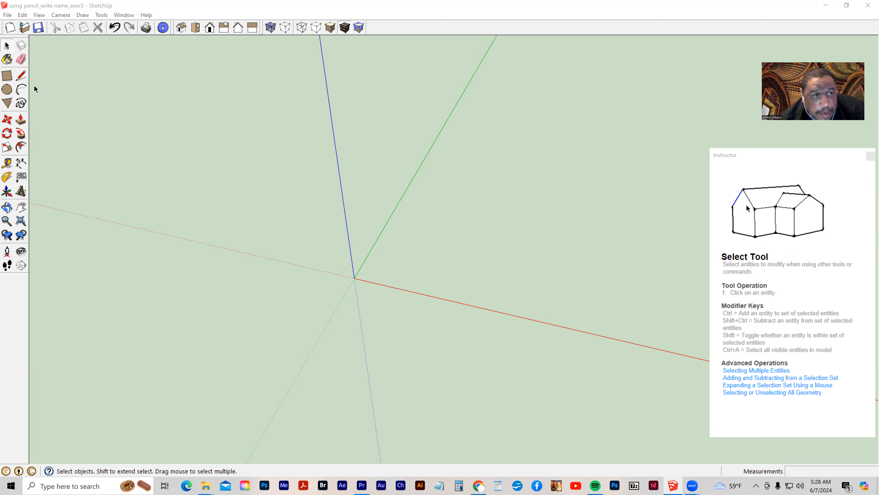
Draw a 5' line from the origin along the green axis with the Line tool
{"action": "left_click", "coordinate": [21, 76]}
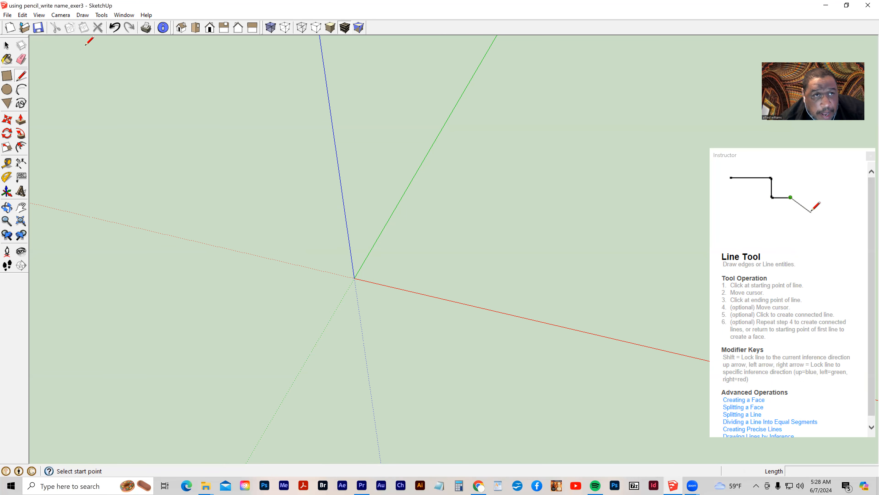
{"action": "left_click", "coordinate": [354, 277]}
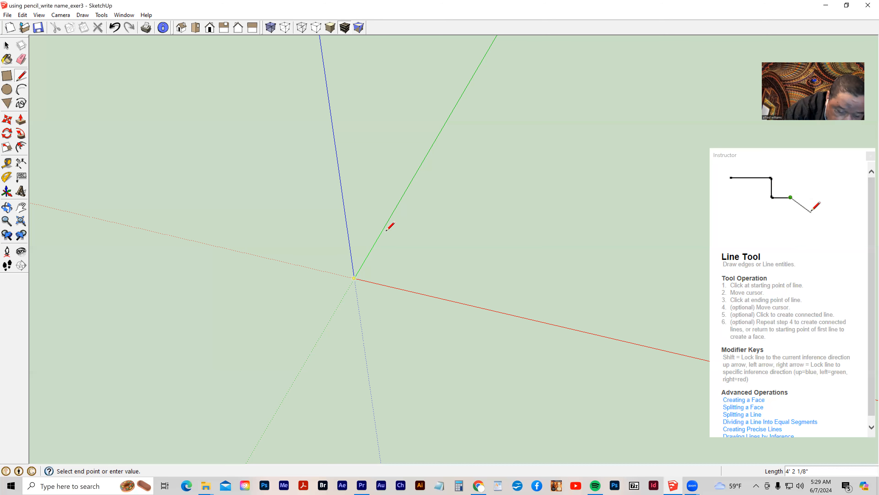
{"action": "type", "text": "5"}
{"action": "type", "text": "'"}
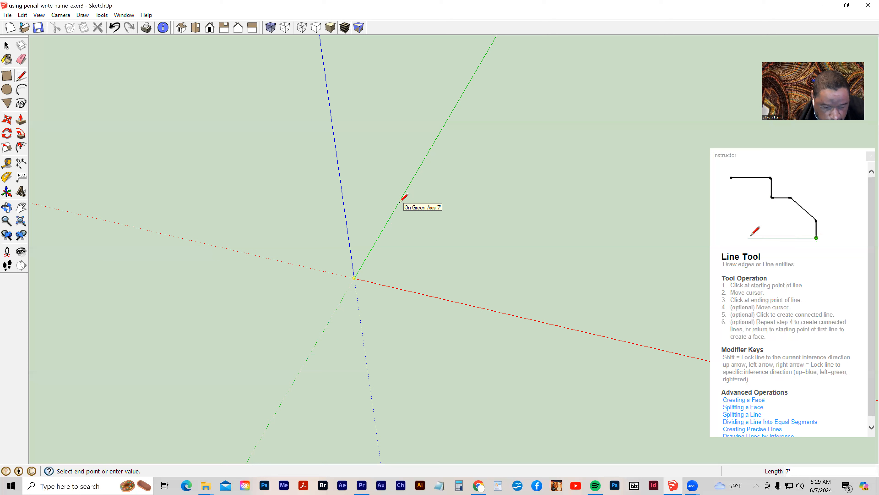
{"action": "type", "text": "5"}
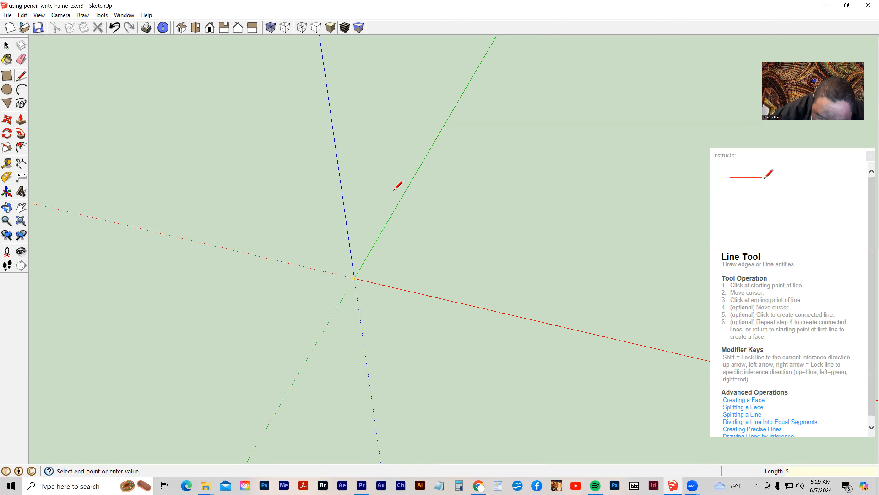
{"action": "key", "text": "Return"}
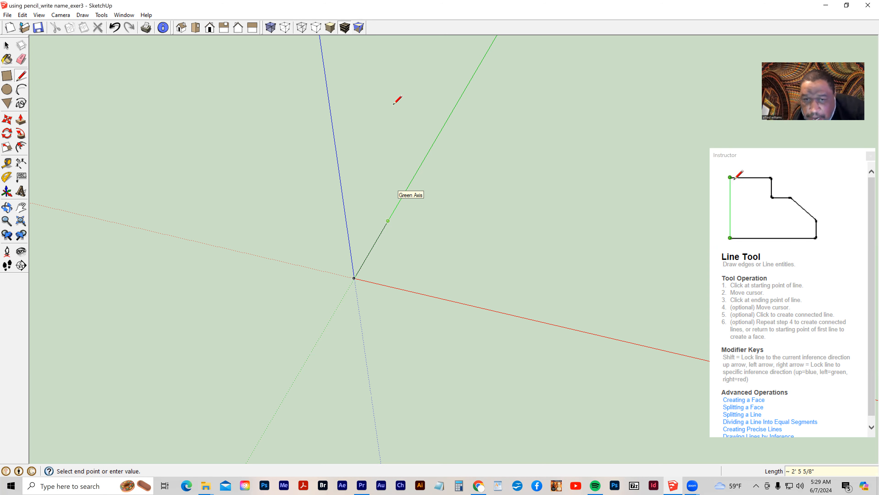
{"action": "key", "text": "Escape"}
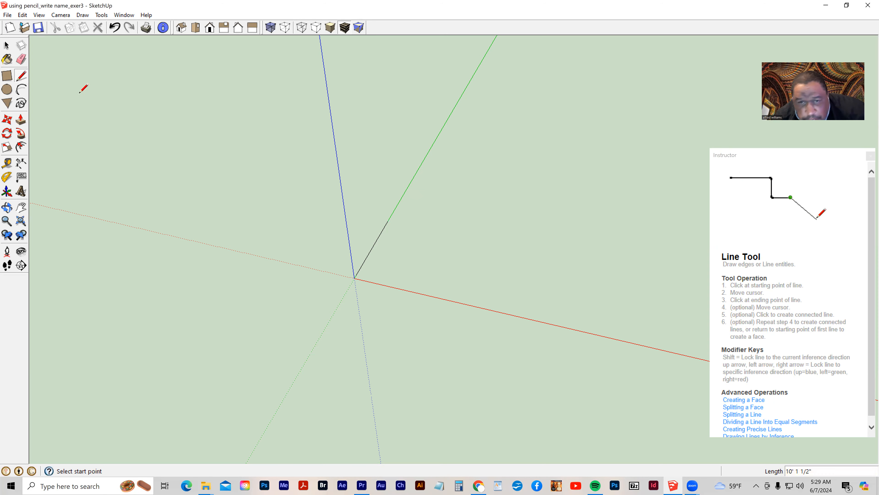
Delete the line lying on the green axis
{"action": "left_click", "coordinate": [7, 47]}
{"action": "left_click_drag", "start_coordinate": [383, 255], "coordinate": [444, 357]}
{"action": "key", "text": "Delete"}
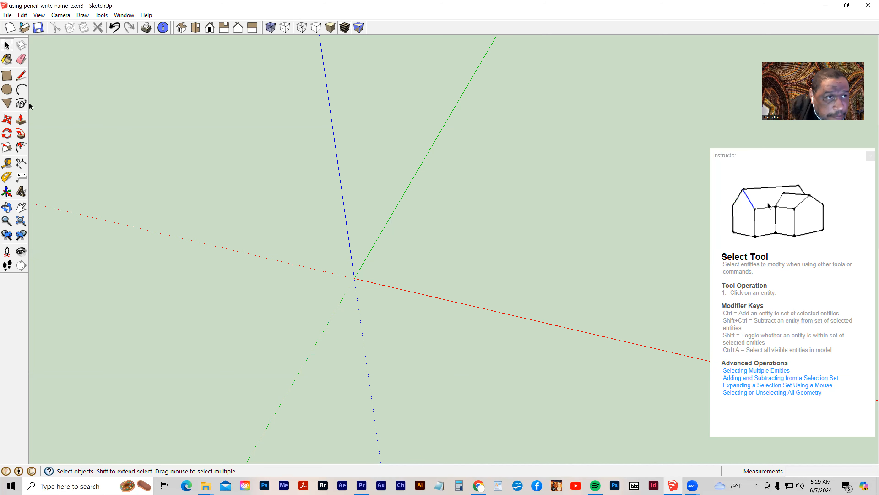
Draw a closed rectangle from the origin with the Line tool, 5' along the green axis and 7' along the red axis
{"action": "left_click", "coordinate": [21, 75]}
{"action": "left_click", "coordinate": [354, 277]}
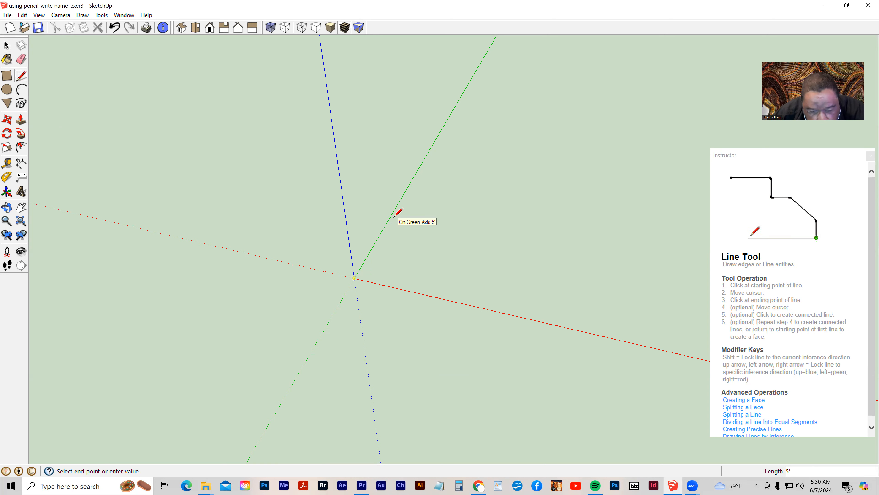
{"action": "type", "text": "5"}
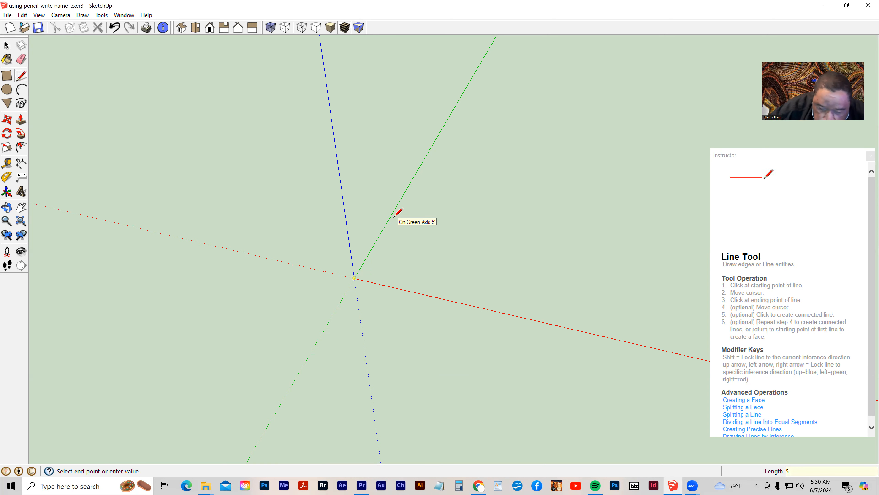
{"action": "left_click", "coordinate": [394, 216]}
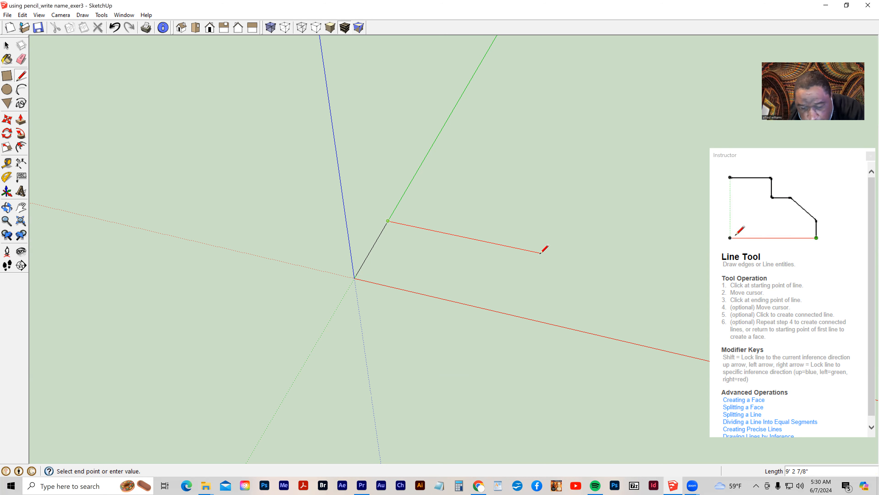
{"action": "type", "text": "7"}
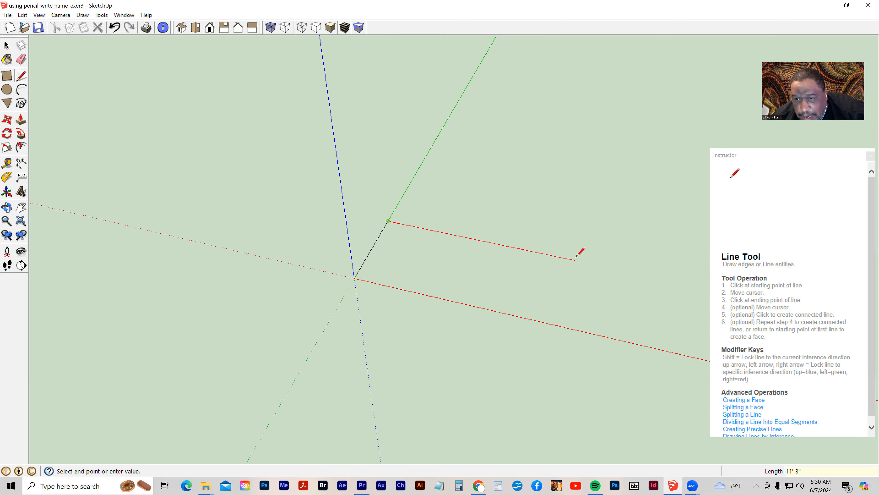
{"action": "type", "text": "7"}
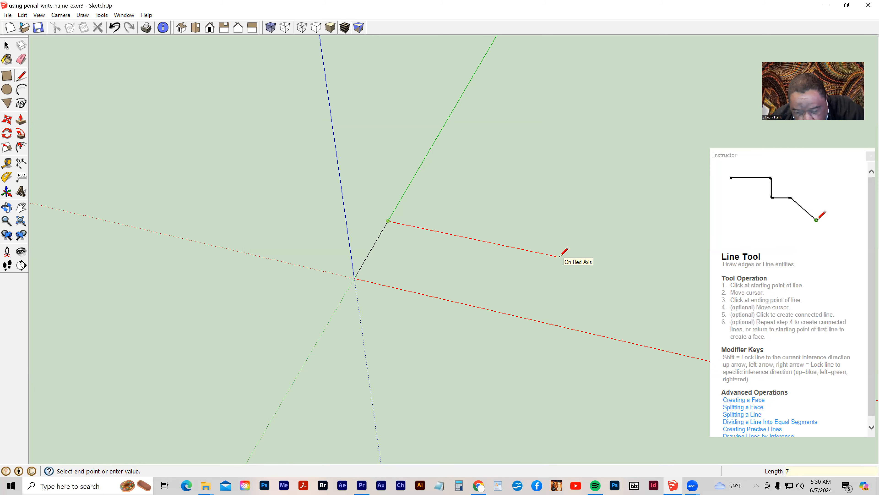
{"action": "key", "text": "Return"}
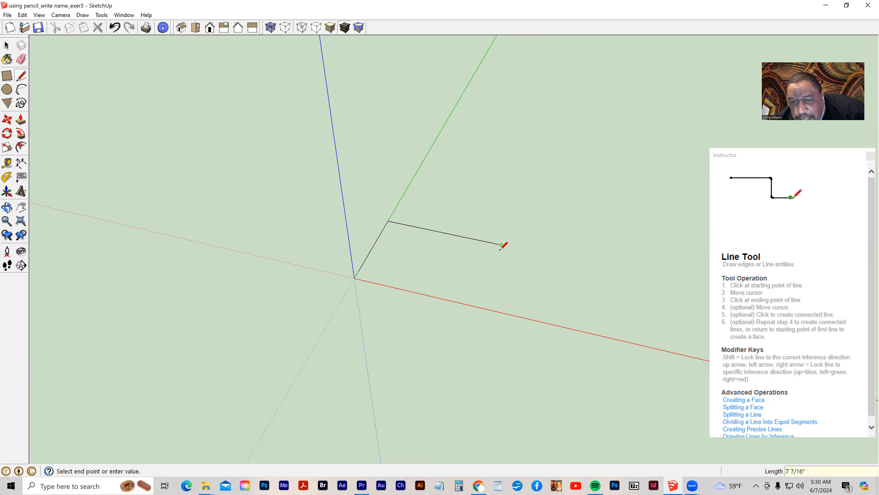
{"action": "left_click", "coordinate": [477, 307]}
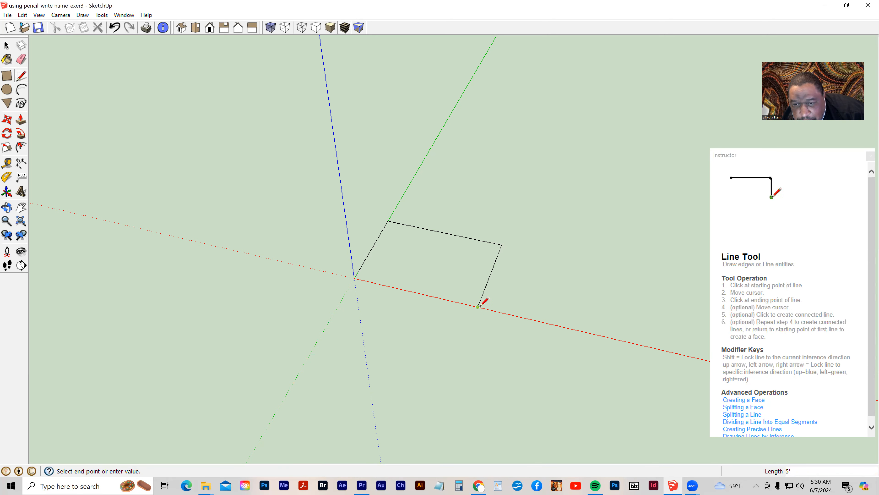
{"action": "left_click", "coordinate": [354, 278]}
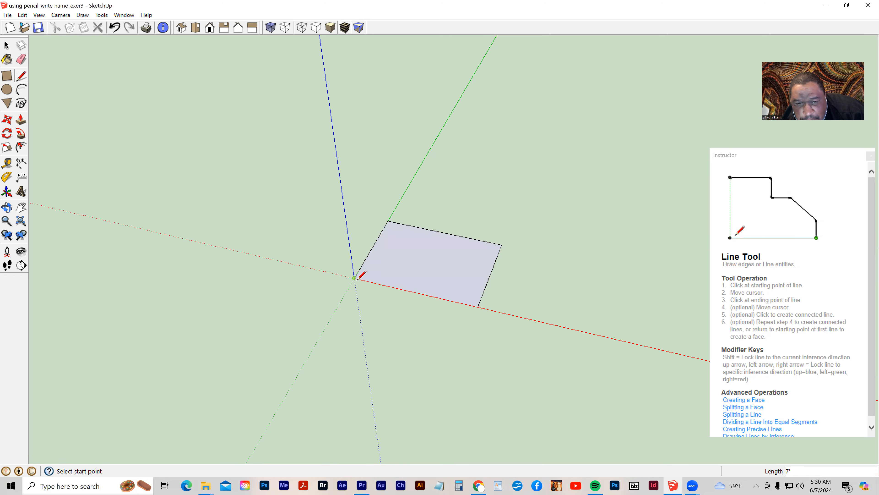
Extrude the rectangular face 5' upward into a box with the Push/Pull tool
{"action": "key", "text": "o"}
{"action": "mouse_move", "coordinate": [443, 314]}
{"action": "left_mouse_down"}
{"action": "mouse_move", "coordinate": [387, 267]}
{"action": "mouse_move", "coordinate": [484, 303]}
{"action": "mouse_move", "coordinate": [498, 285]}
{"action": "mouse_move", "coordinate": [491, 310]}
{"action": "left_mouse_up"}
{"action": "key", "text": "l"}
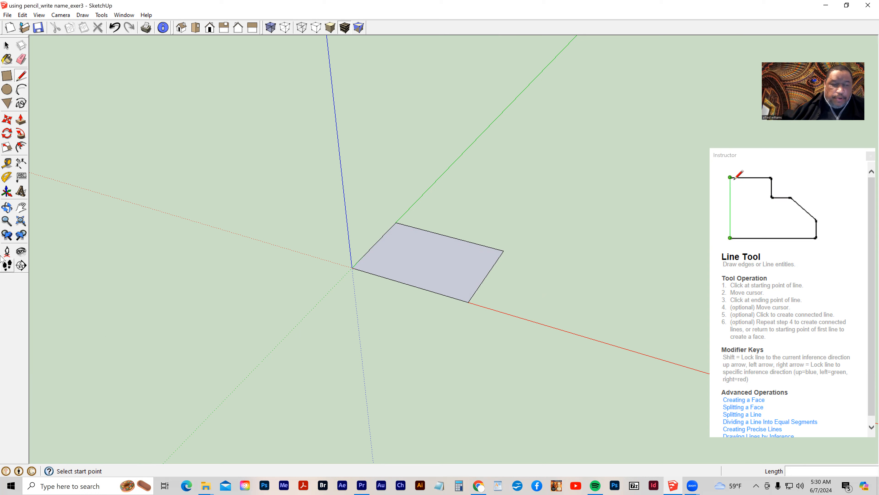
{"action": "left_click", "coordinate": [21, 119]}
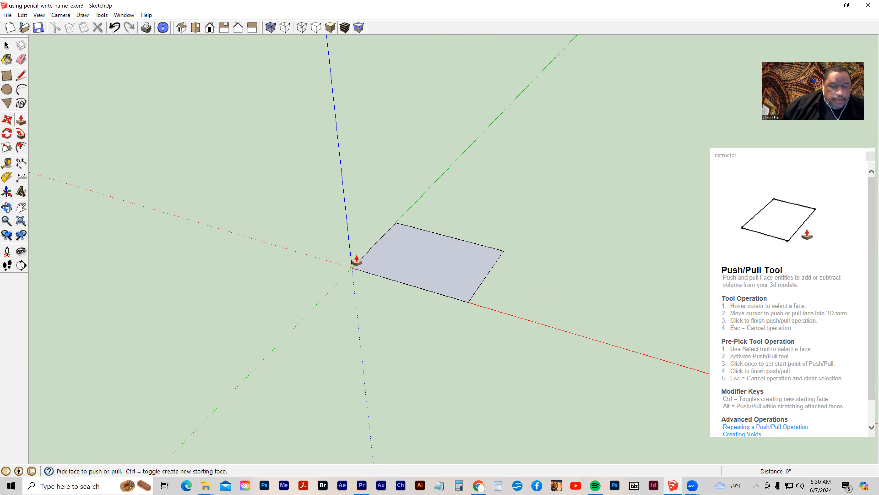
{"action": "left_click", "coordinate": [377, 271]}
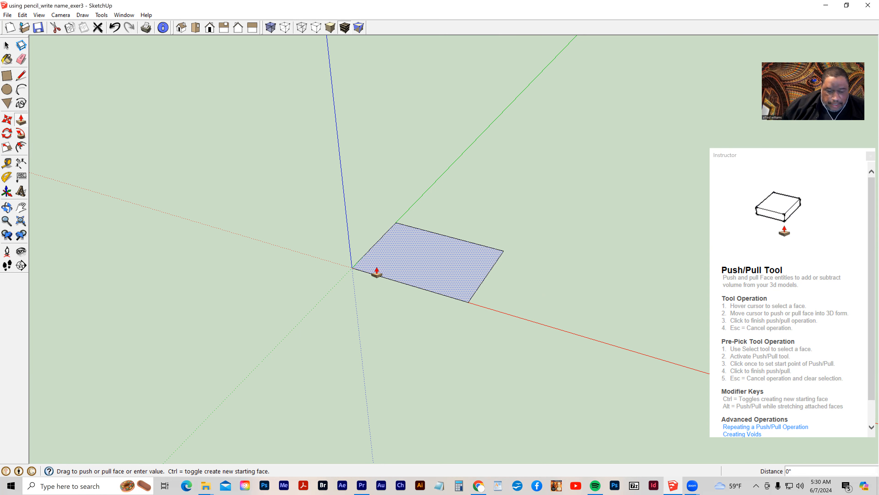
{"action": "type", "text": "5'"}
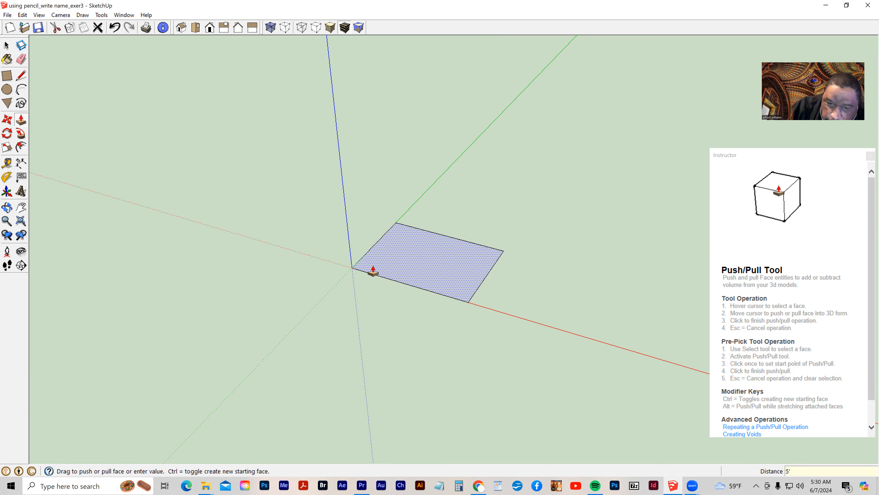
{"action": "left_click", "coordinate": [409, 251]}
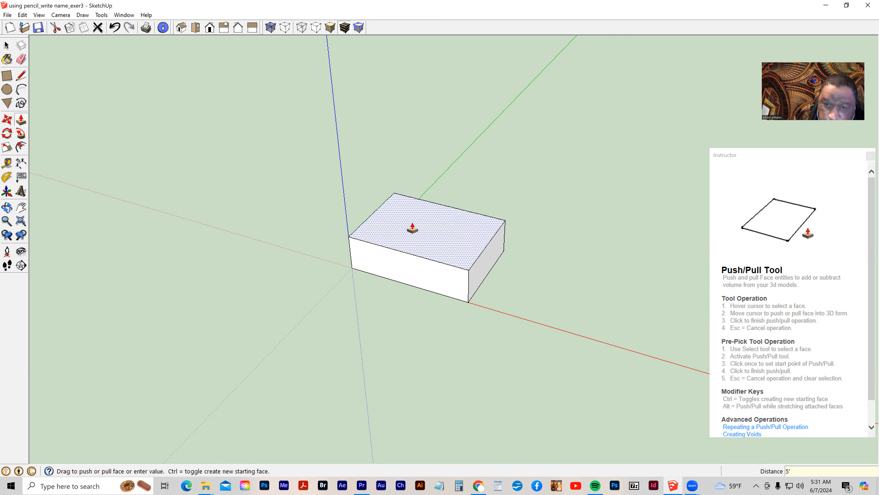
{"action": "key", "text": "Return"}
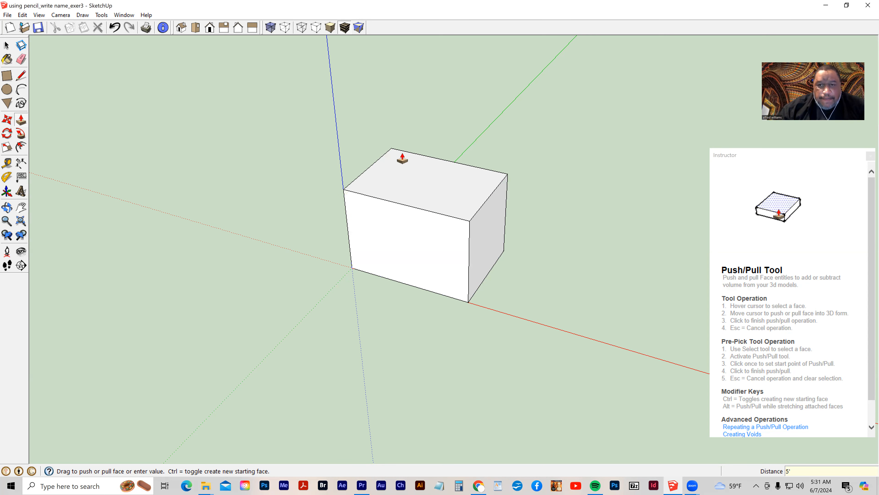
Select the whole box and delete it to empty the model
{"action": "middle_click_drag", "start_coordinate": [514, 210], "coordinate": [370, 286]}
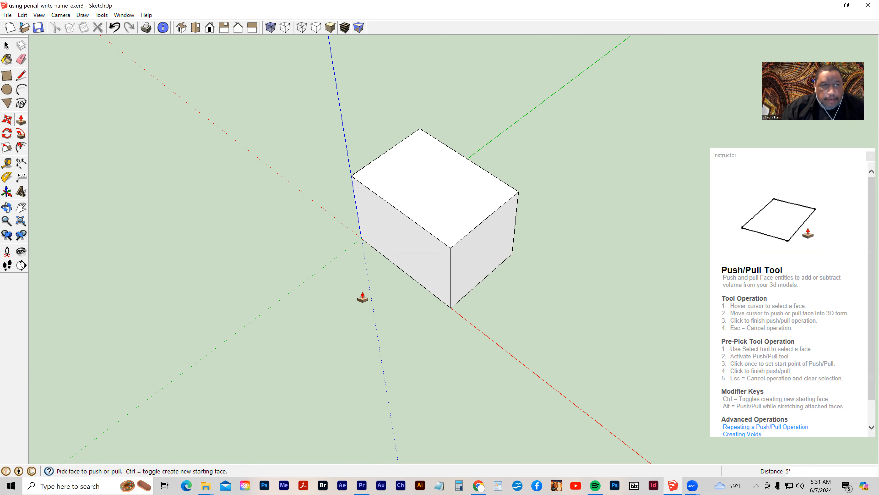
{"action": "left_click", "coordinate": [7, 45]}
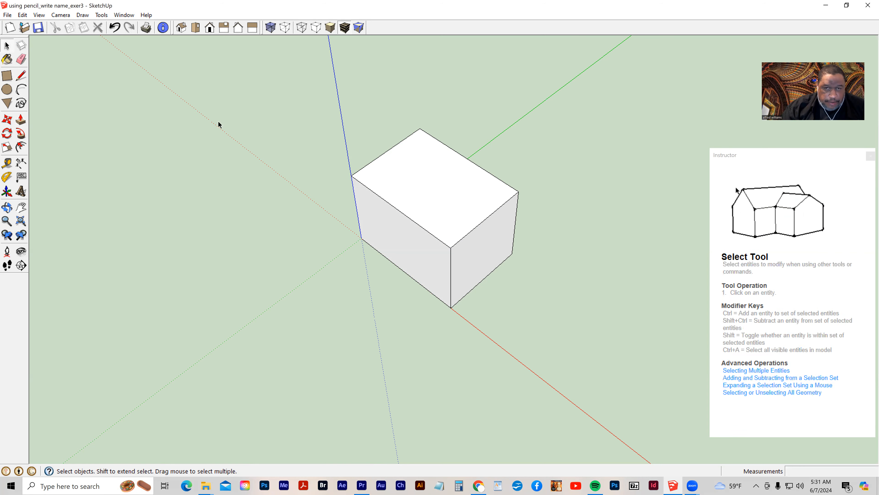
{"action": "left_click_drag", "start_coordinate": [268, 113], "coordinate": [575, 331]}
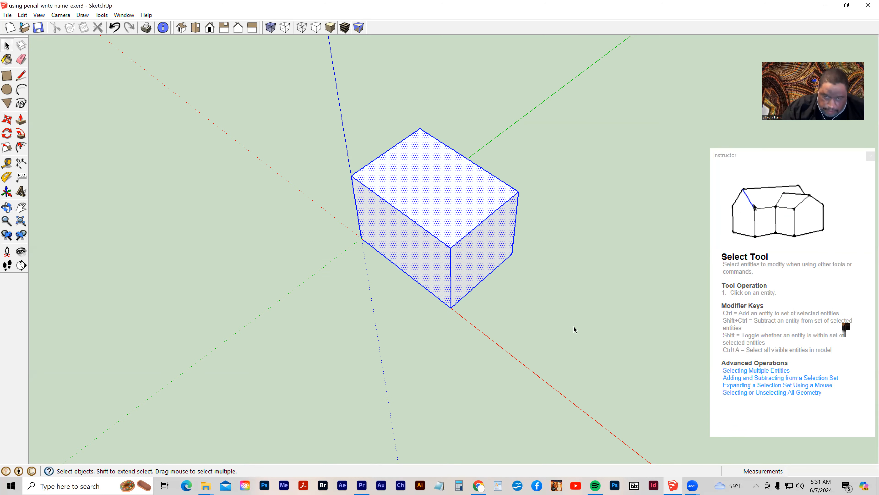
{"action": "key", "text": "Delete"}
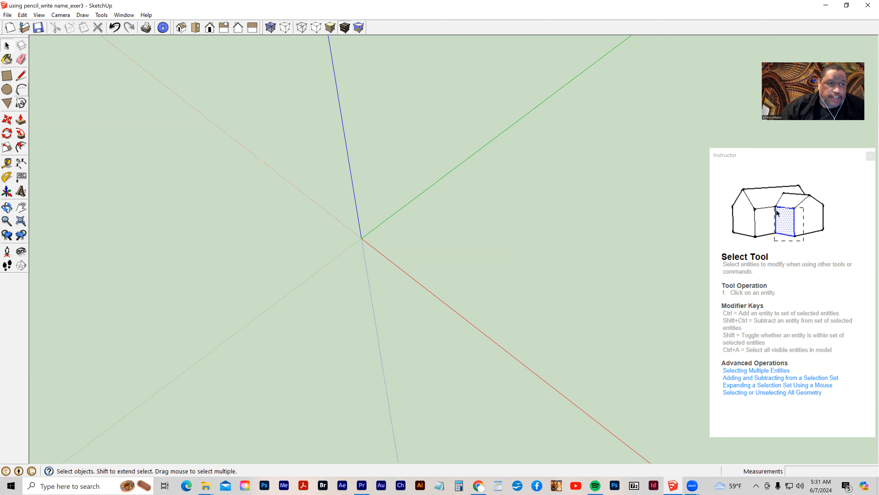
Switch to the Top standard view and try to draw a line from the origin with a typed length of 5'5"
{"action": "left_click", "coordinate": [21, 76]}
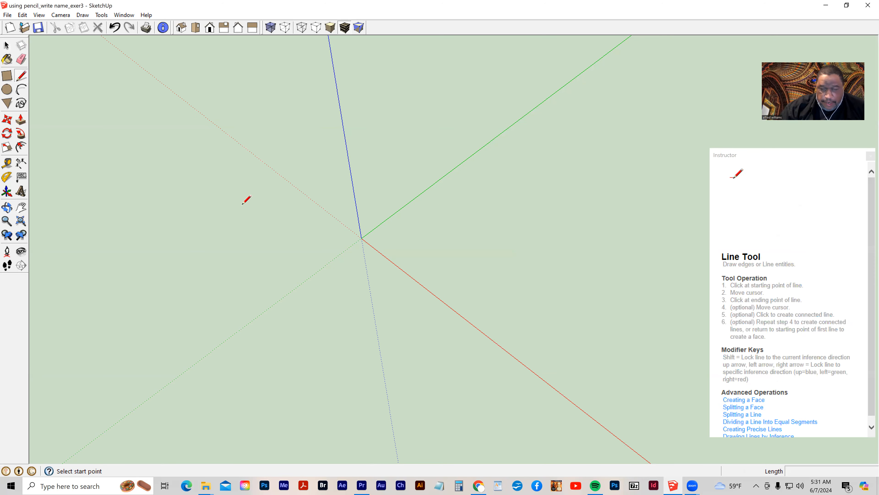
{"action": "left_click", "coordinate": [60, 15]}
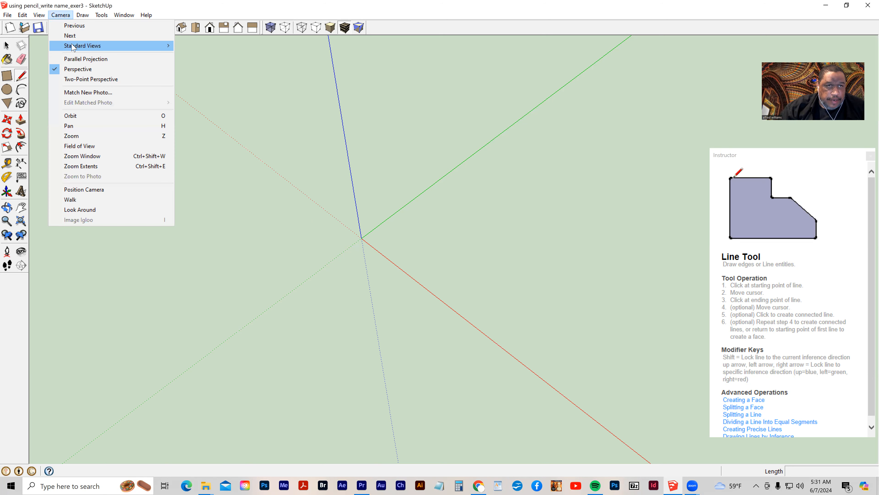
{"action": "left_click", "coordinate": [188, 49]}
{"action": "left_click", "coordinate": [454, 248]}
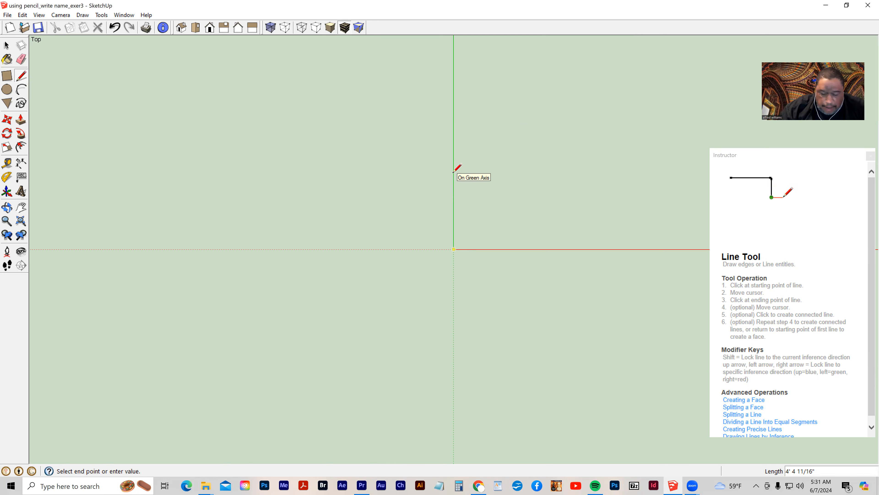
{"action": "type", "text": "5'"}
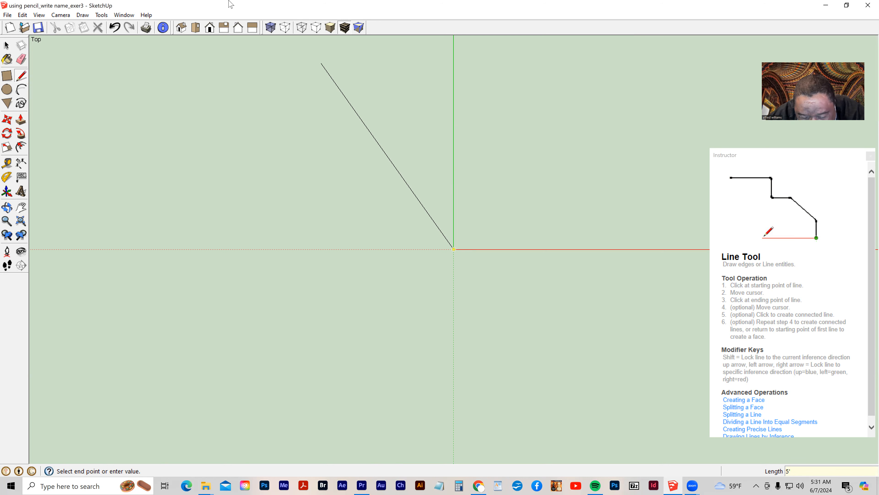
{"action": "type", "text": "5"}
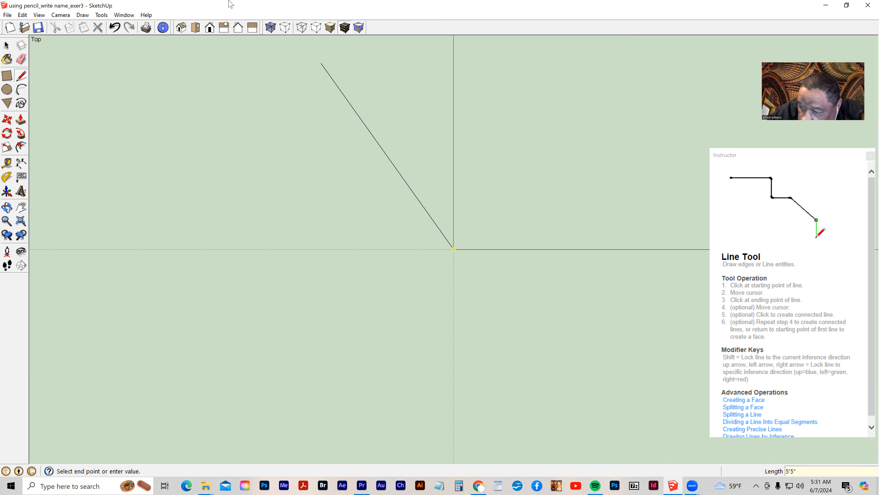
{"action": "left_click", "coordinate": [399, 172]}
Undo the diagonal line drawn from the origin
{"action": "key", "text": "o"}
{"action": "left_click_drag", "start_coordinate": [491, 208], "coordinate": [347, 288]}
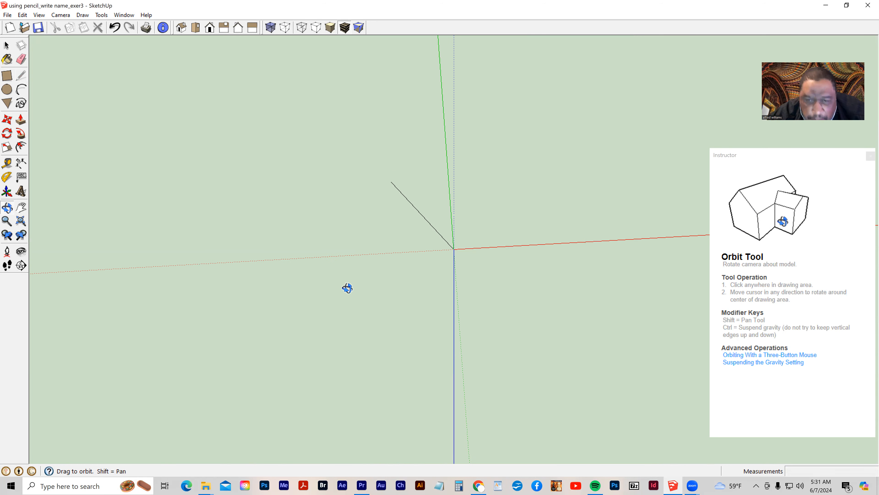
{"action": "key", "text": "Escape"}
{"action": "key", "text": "ctrl+z"}
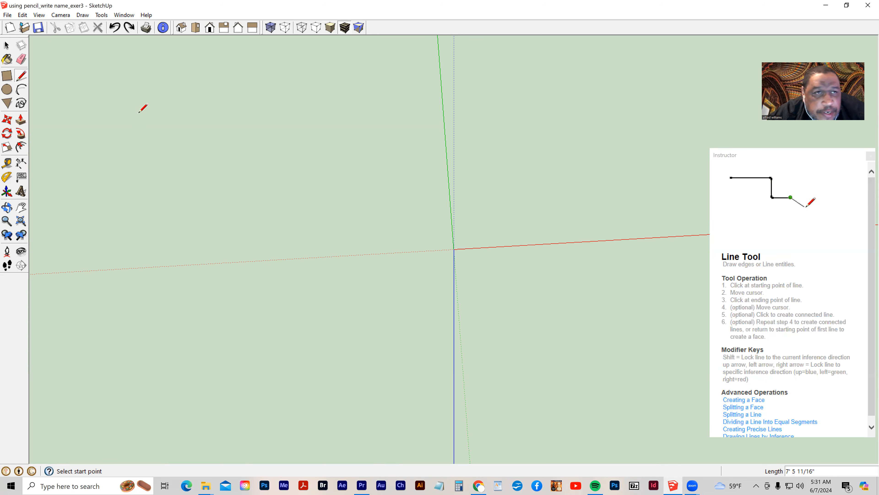
Switch to the isometric standard view and draw a 5'5" line from the origin along the red axis
{"action": "left_click", "coordinate": [61, 15]}
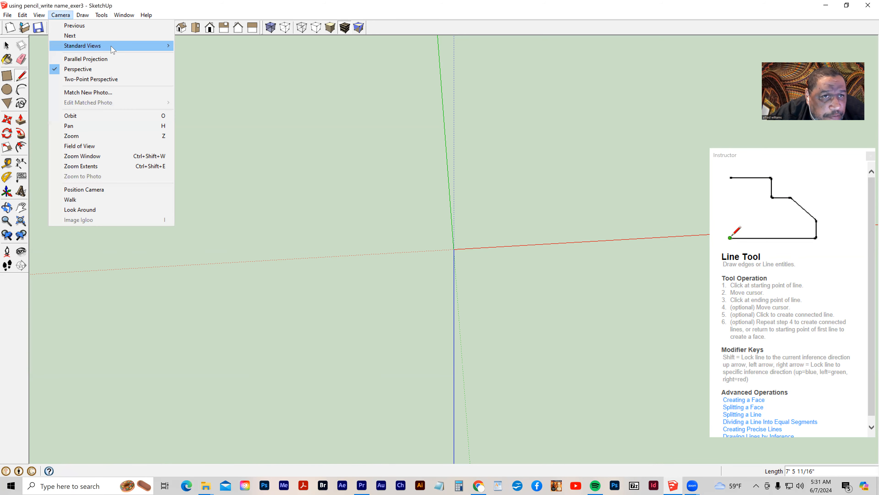
{"action": "mouse_move", "coordinate": [112, 45]}
{"action": "left_click", "coordinate": [192, 105]}
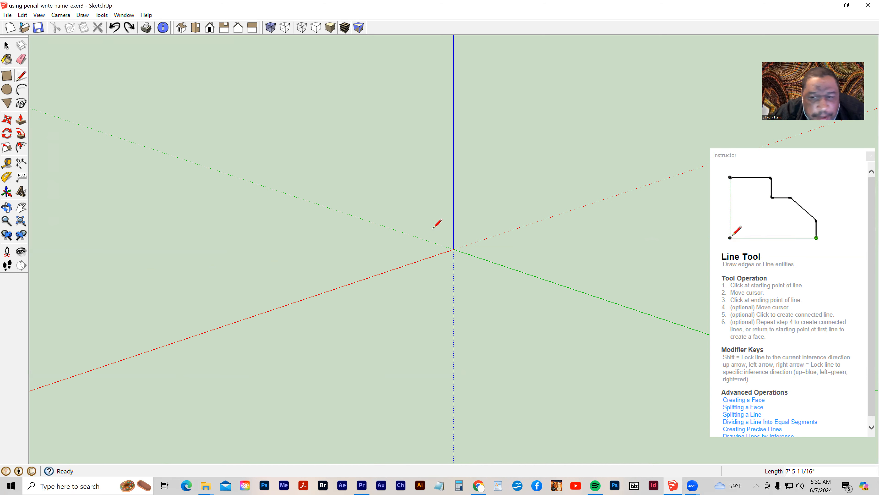
{"action": "left_click", "coordinate": [453, 249]}
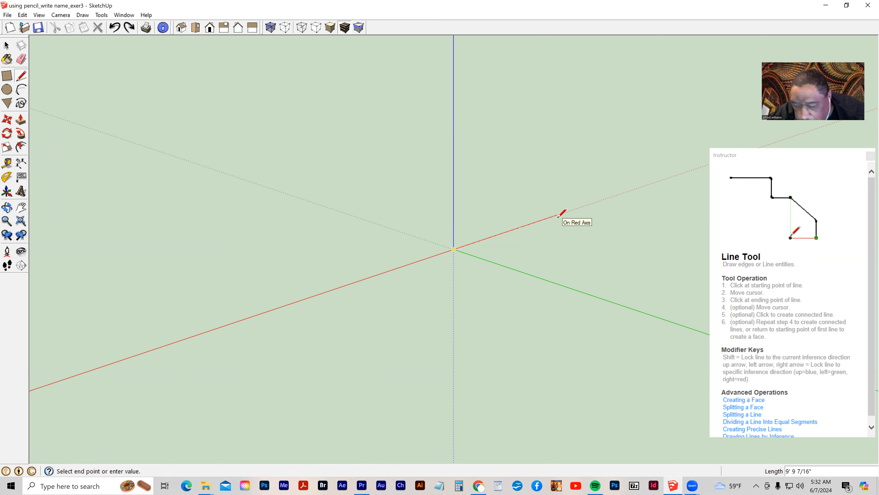
{"action": "type", "text": "5'"}
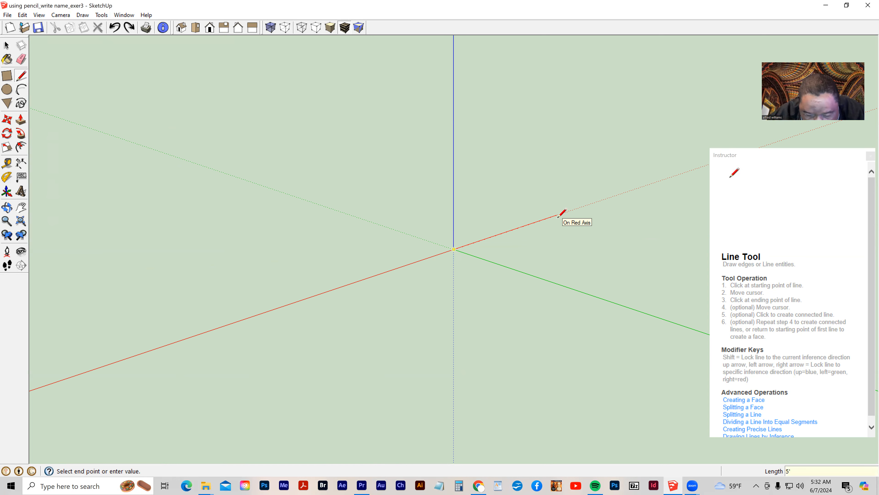
{"action": "type", "text": "5"}
{"action": "key", "text": "Return"}
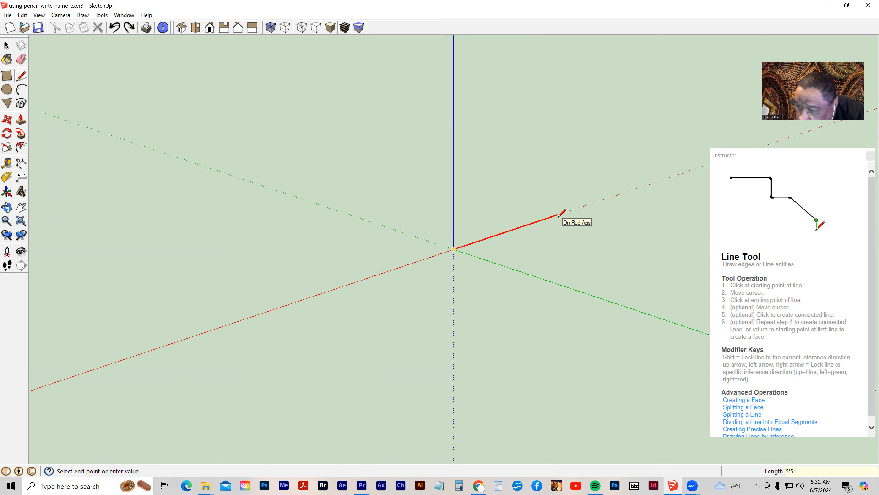
{"action": "key", "text": "Return"}
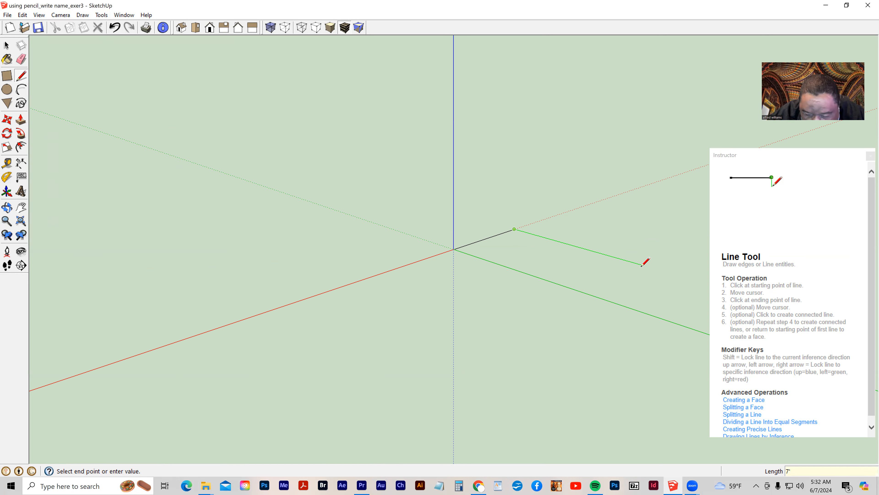
Draw a 7'5" edge parallel to the green axis and close the outline back to the origin as a rectangular face
{"action": "key", "text": "shift"}
{"action": "key", "text": "Return"}
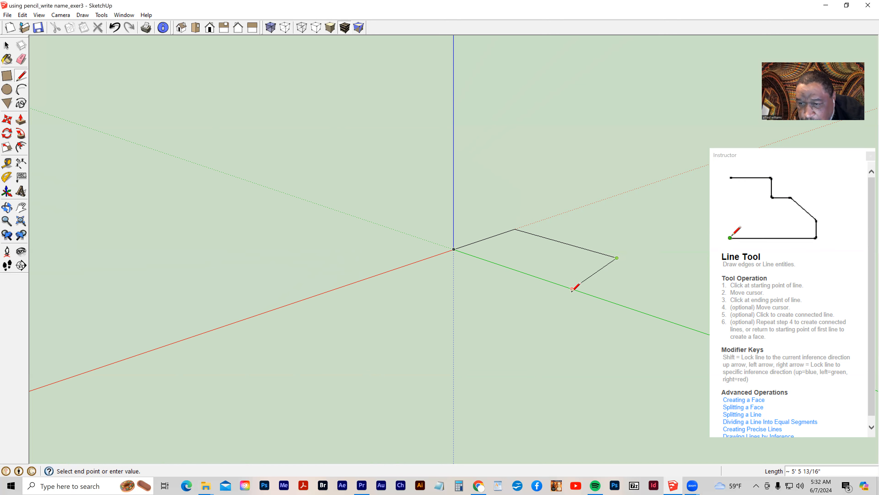
{"action": "left_click", "coordinate": [558, 284]}
{"action": "left_click", "coordinate": [454, 249]}
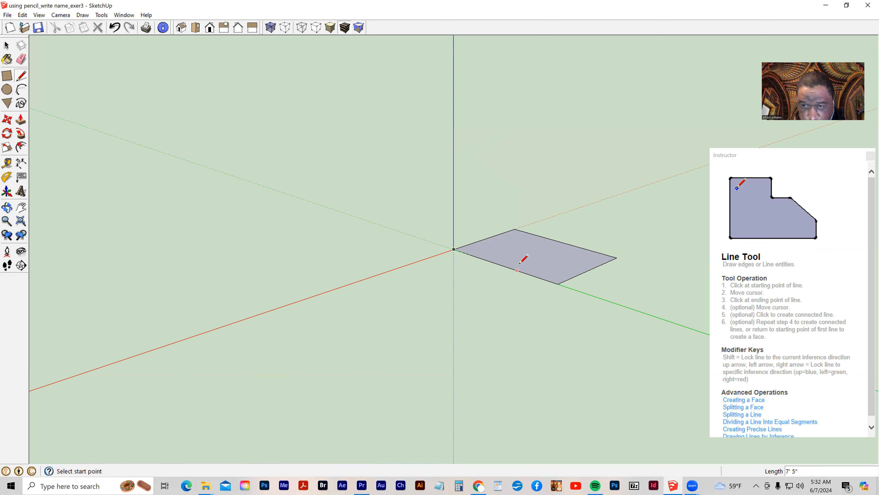
Extrude the rectangular face 5'5" upward into a box with the Push/Pull tool
{"action": "left_click", "coordinate": [20, 120]}
{"action": "left_click", "coordinate": [520, 261]}
{"action": "left_click", "coordinate": [515, 247]}
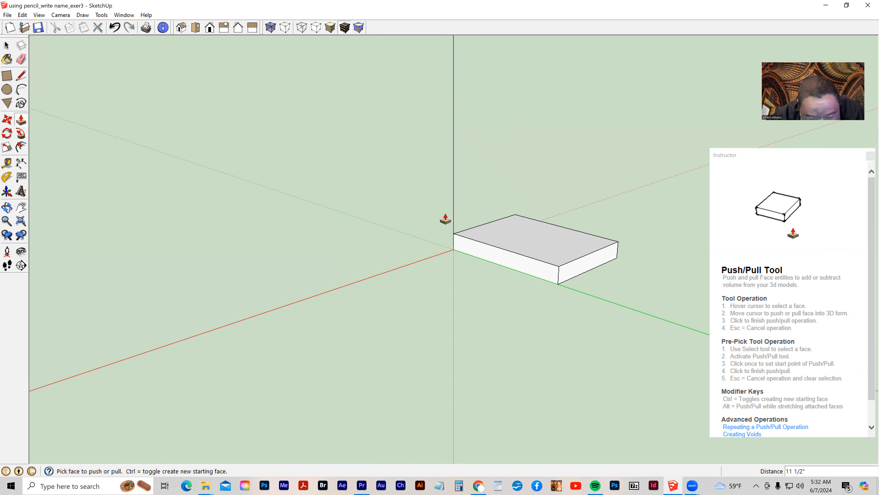
{"action": "type", "text": "5"}
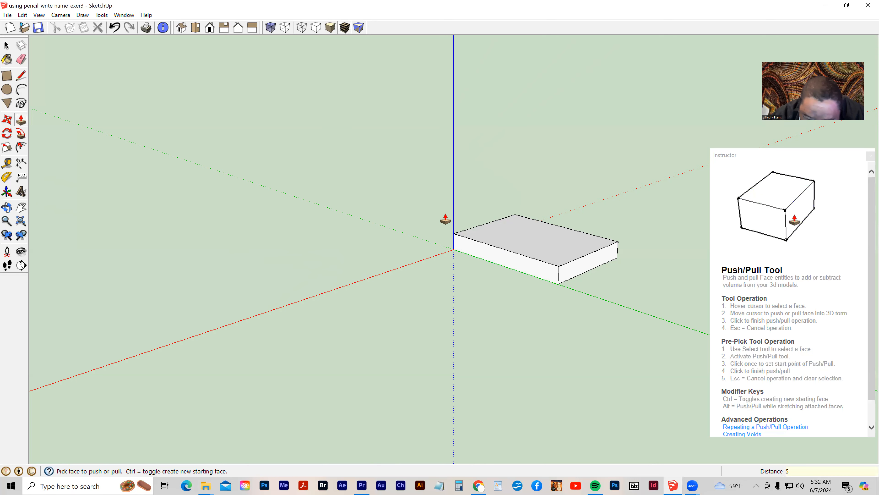
{"action": "type", "text": "'5"}
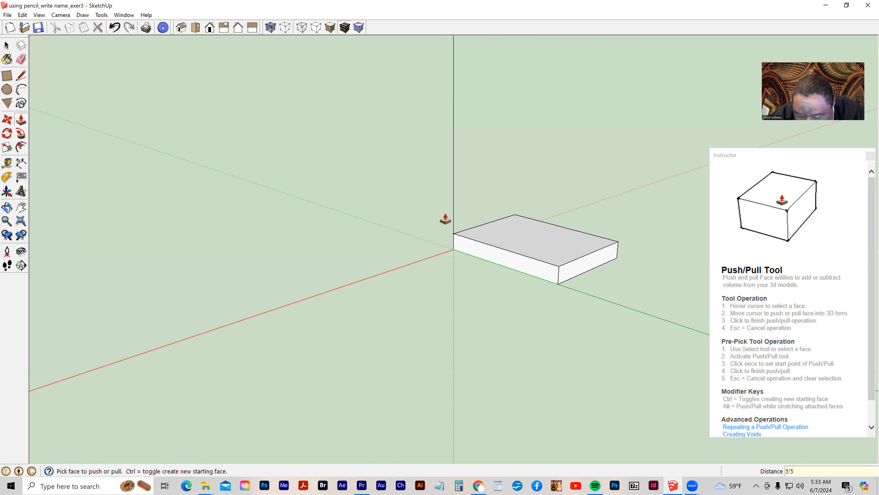
{"action": "key", "text": "Return"}
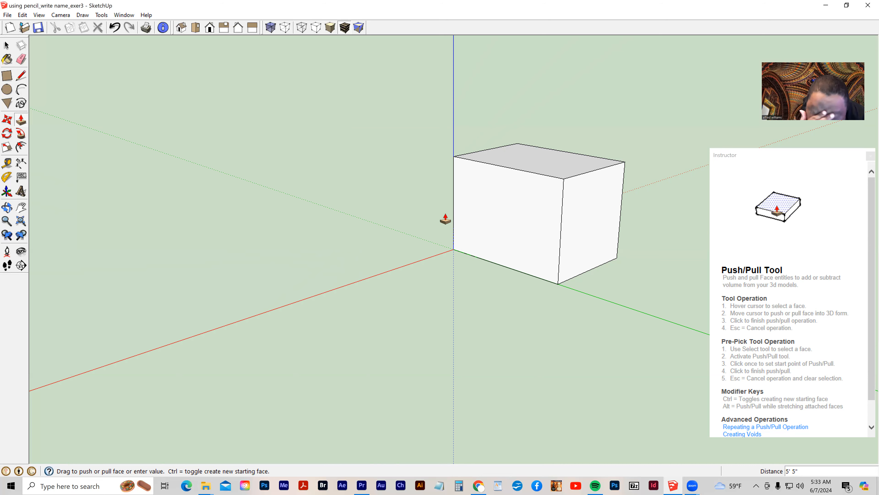
{"action": "middle_click_drag", "start_coordinate": [564, 245], "coordinate": [604, 296]}
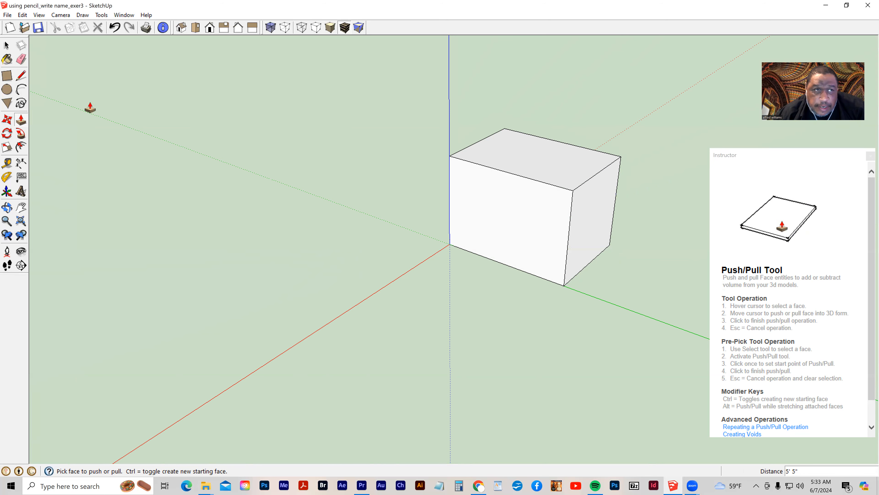
Delete the whole box and reset the camera to the isometric standard view
{"action": "left_click", "coordinate": [7, 44]}
{"action": "left_click_drag", "start_coordinate": [384, 105], "coordinate": [667, 330]}
{"action": "key", "text": "Delete"}
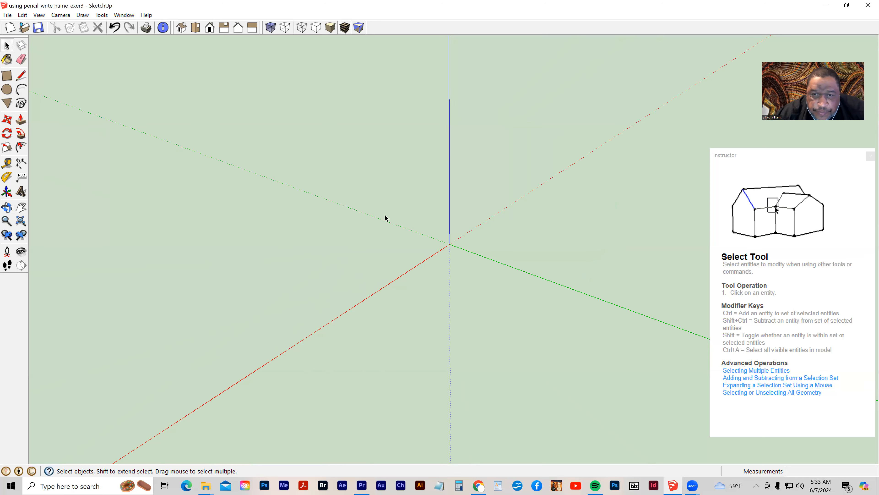
{"action": "left_click", "coordinate": [63, 16]}
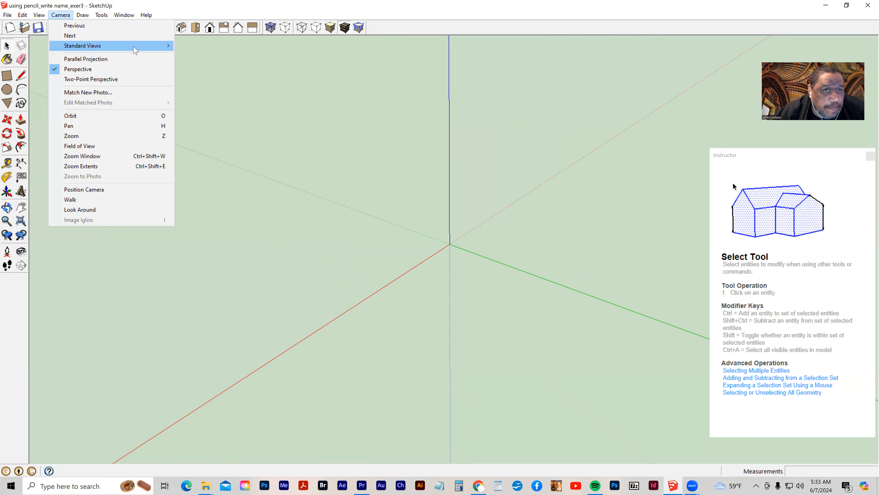
{"action": "mouse_move", "coordinate": [134, 46]}
{"action": "left_click", "coordinate": [196, 106]}
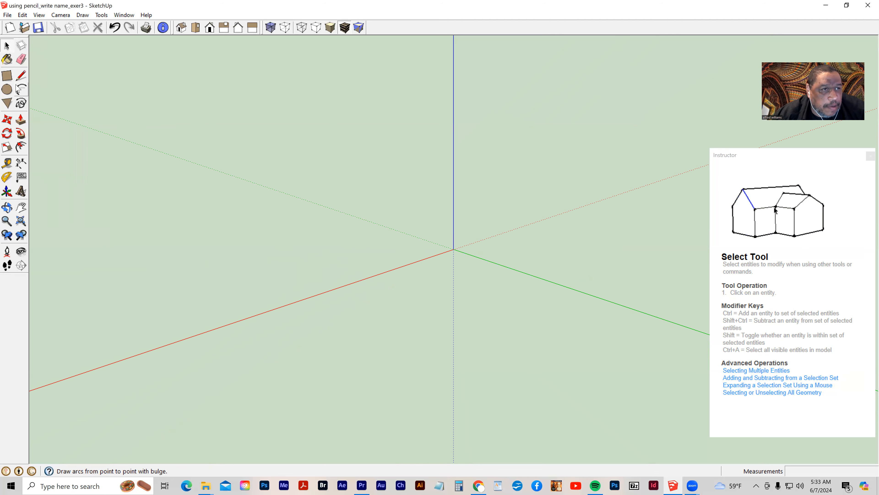
Try to draw a rectangle from the origin with its dimensions entered as 5'5', and undo it
{"action": "left_click", "coordinate": [7, 75]}
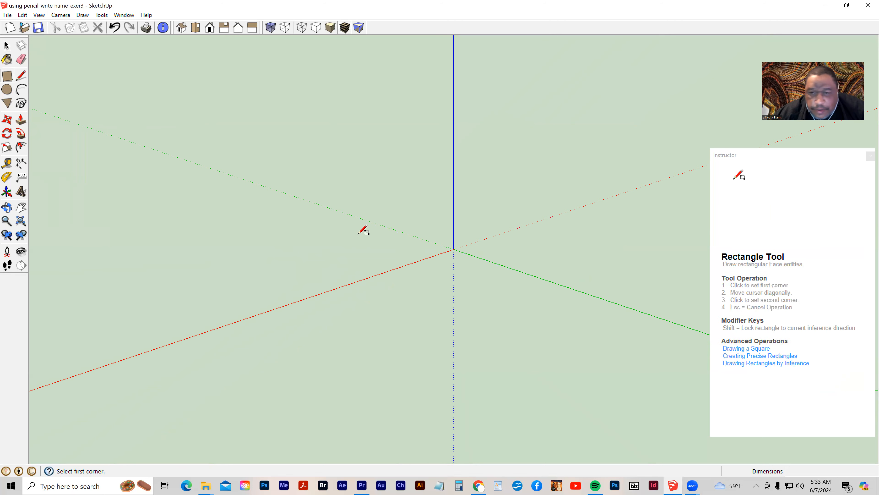
{"action": "left_click", "coordinate": [454, 249]}
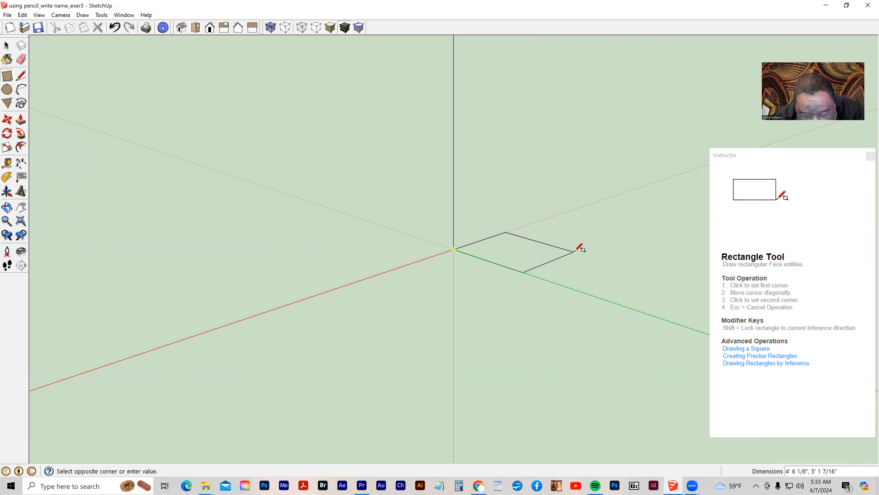
{"action": "type", "text": "5'5"}
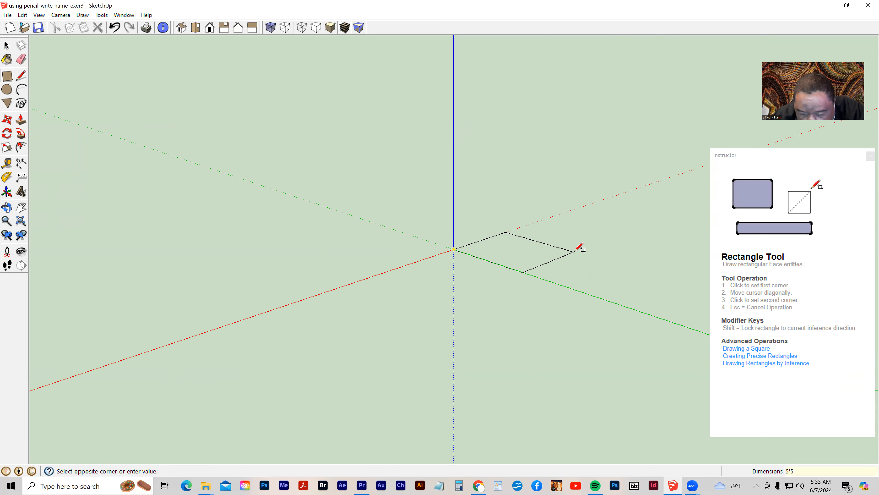
{"action": "type", "text": "'"}
{"action": "key", "text": "Return"}
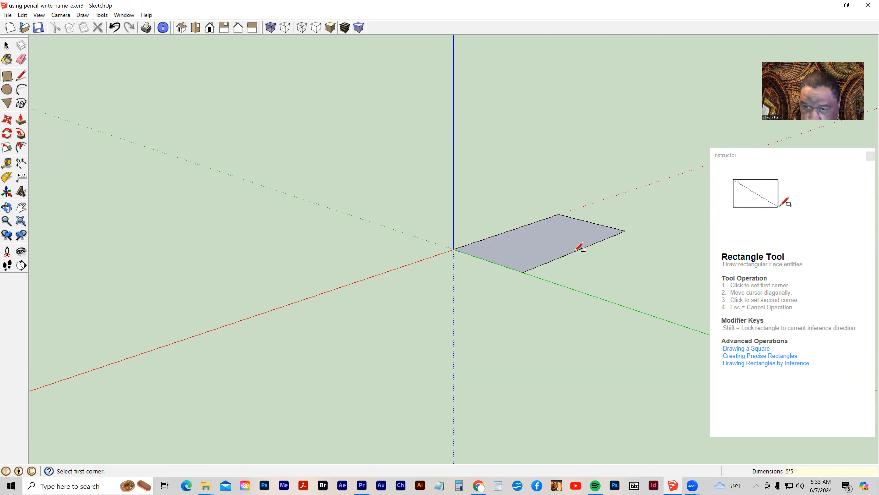
{"action": "middle_click_drag", "start_coordinate": [567, 242], "coordinate": [644, 435]}
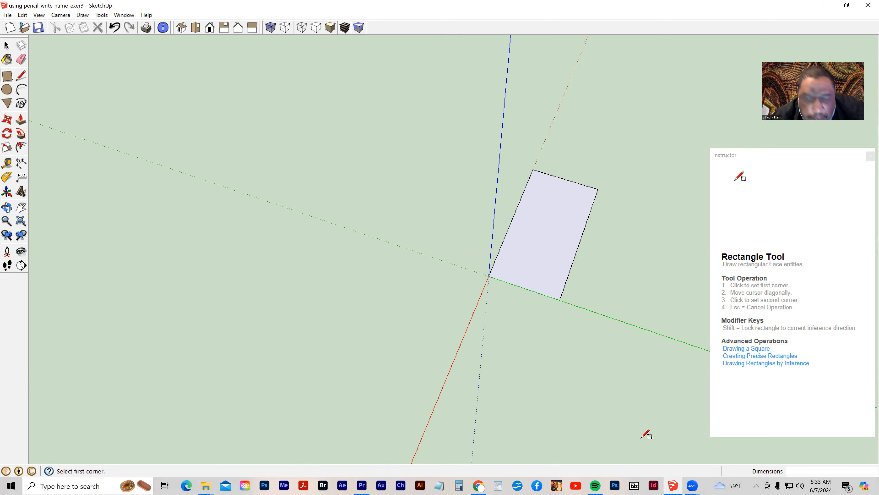
{"action": "key", "text": "ctrl+z"}
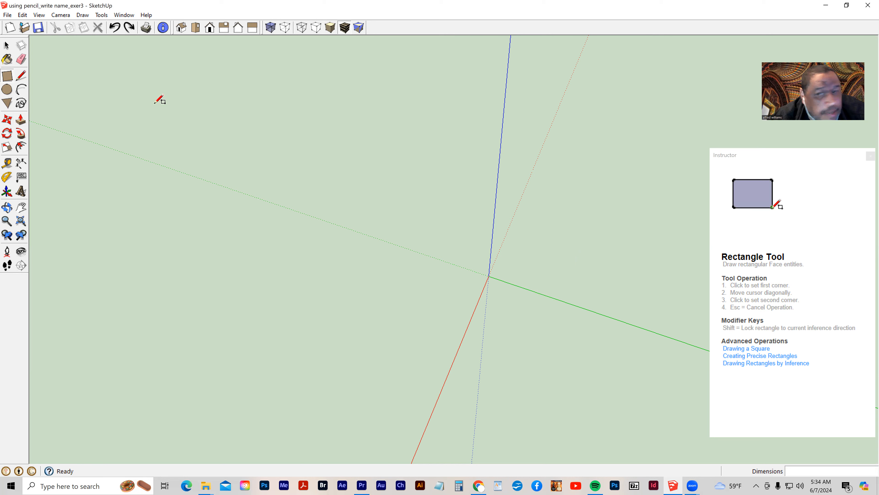
Draw a 5' by 5' square from the origin with the Rectangle tool
{"action": "left_click", "coordinate": [489, 275]}
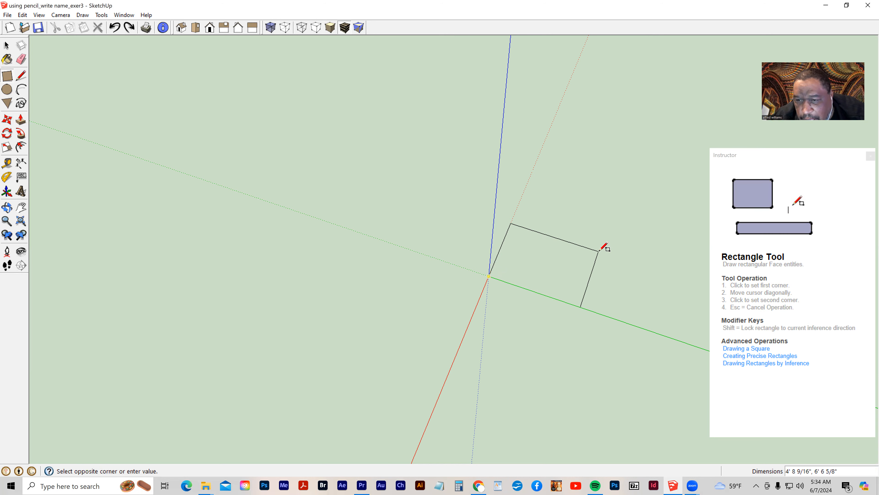
{"action": "type", "text": "5"}
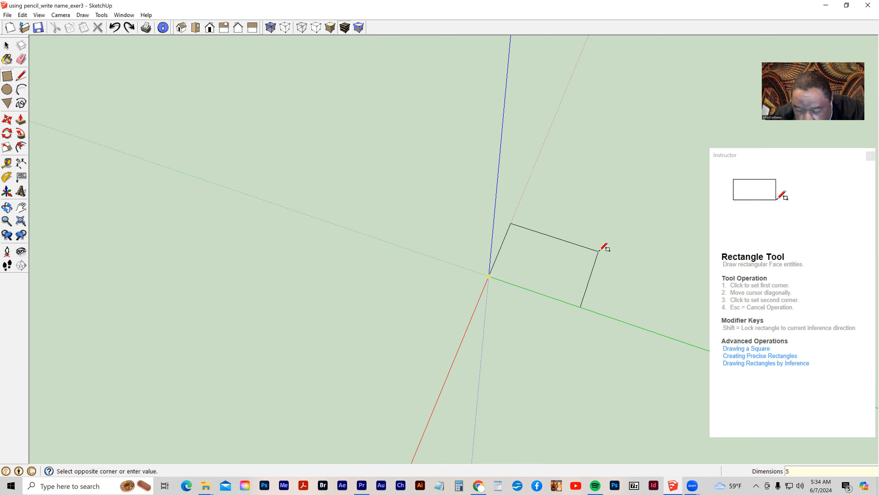
{"action": "type", "text": "'"}
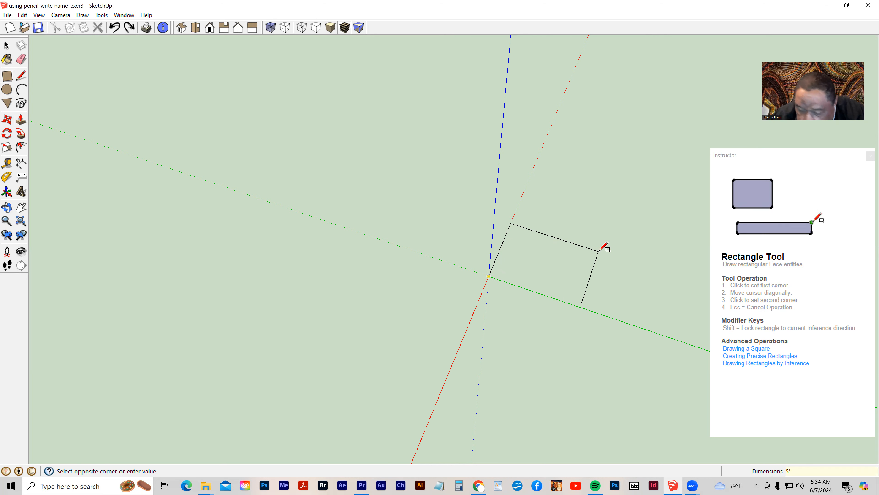
{"action": "type", "text": ",5"}
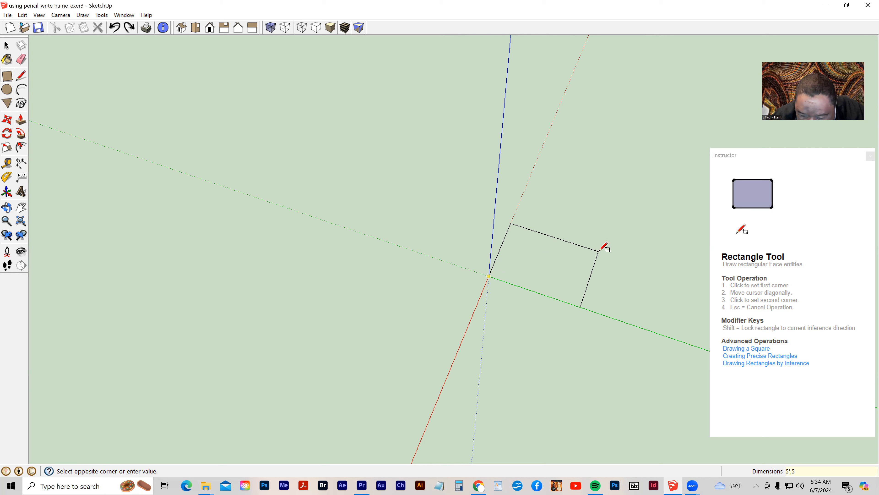
{"action": "type", "text": "'"}
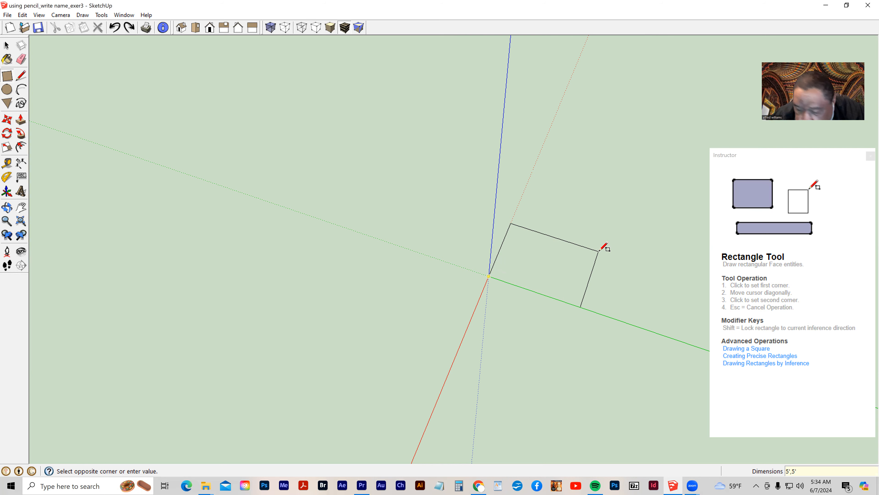
{"action": "key", "text": "Return"}
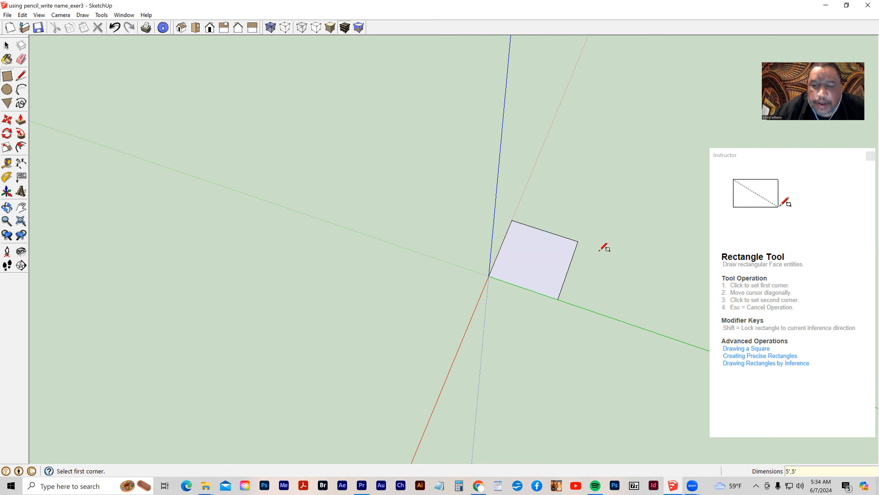
Extrude the square face 5'5" upward into a box with the Push/Pull tool
{"action": "middle_click_drag", "start_coordinate": [659, 359], "coordinate": [446, 350]}
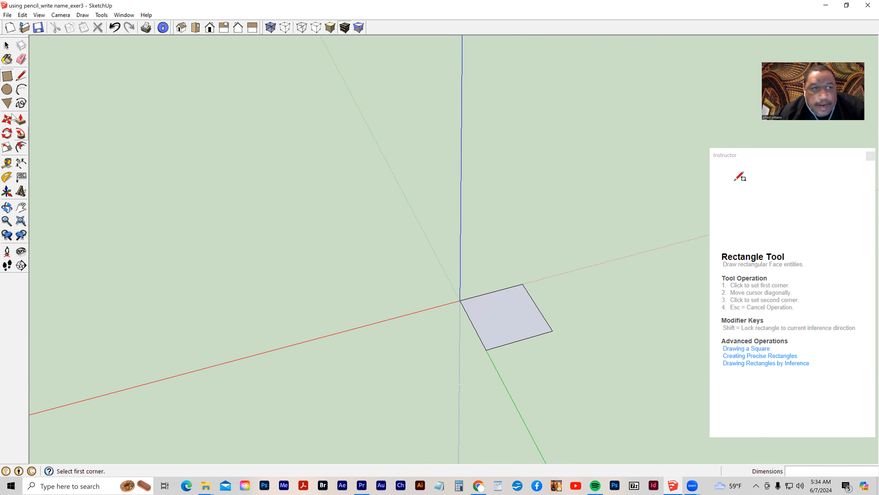
{"action": "left_click", "coordinate": [21, 119]}
{"action": "left_click_drag", "start_coordinate": [478, 328], "coordinate": [486, 310]}
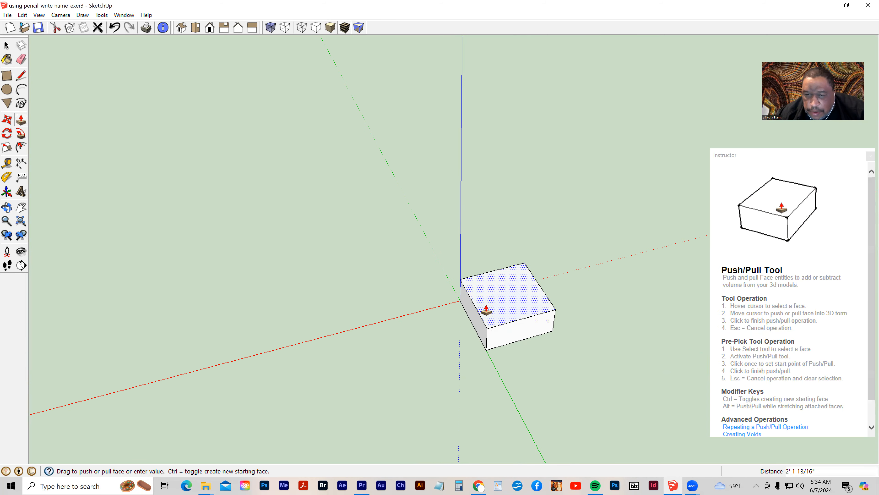
{"action": "left_click", "coordinate": [487, 310]}
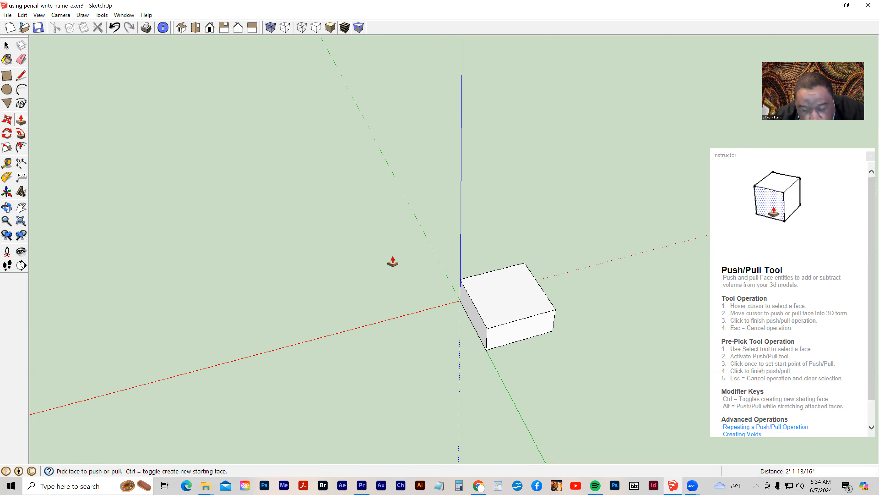
{"action": "type", "text": "5'5"}
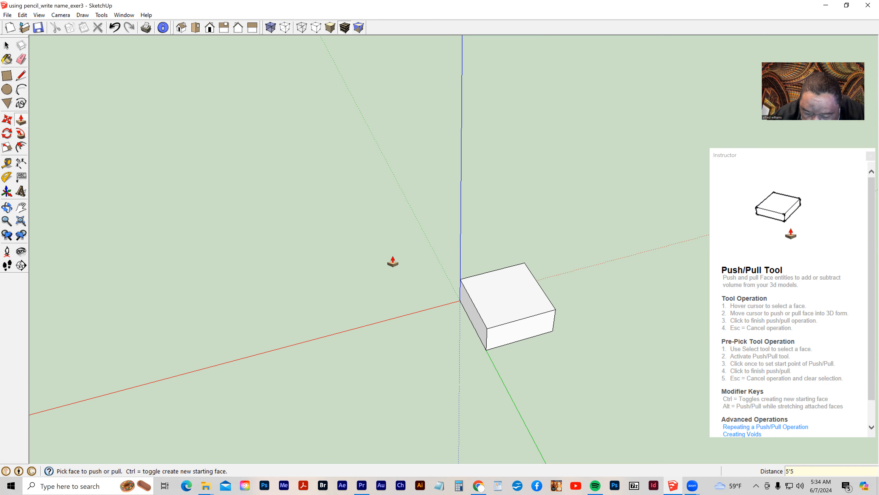
{"action": "key", "text": "Return"}
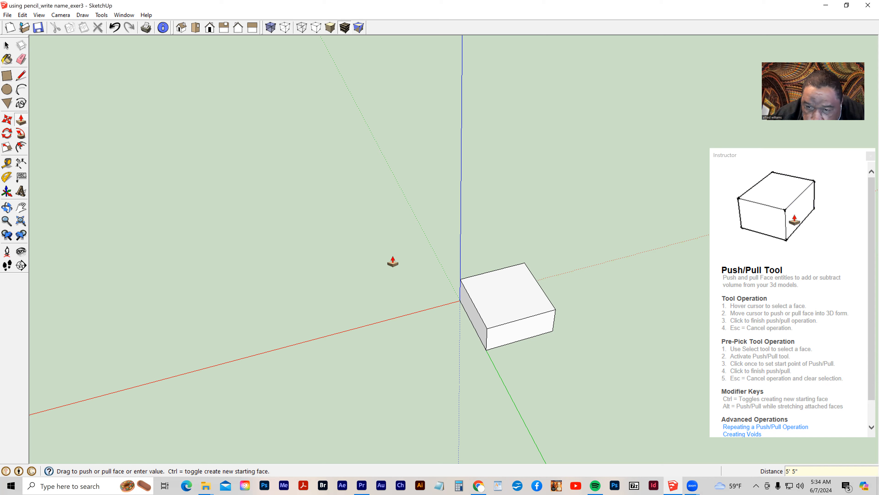
{"action": "middle_click_drag", "start_coordinate": [397, 319], "coordinate": [534, 264]}
{"action": "middle_click_drag", "start_coordinate": [530, 315], "coordinate": [498, 346]}
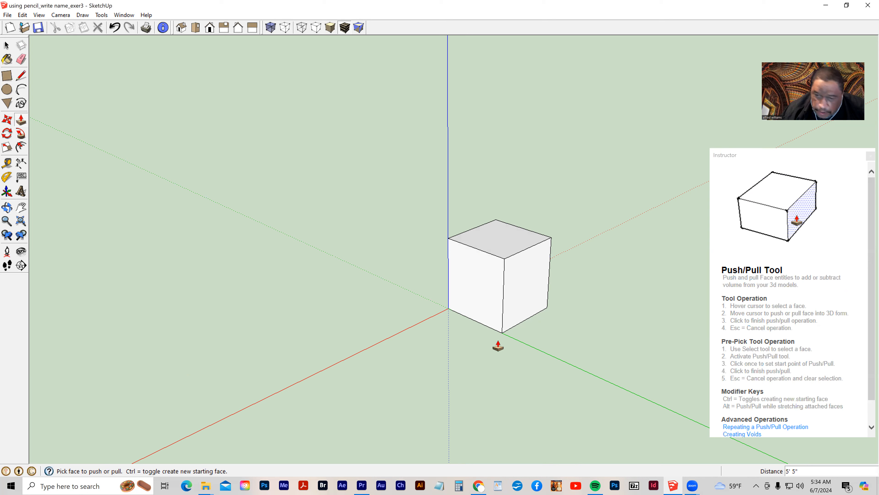